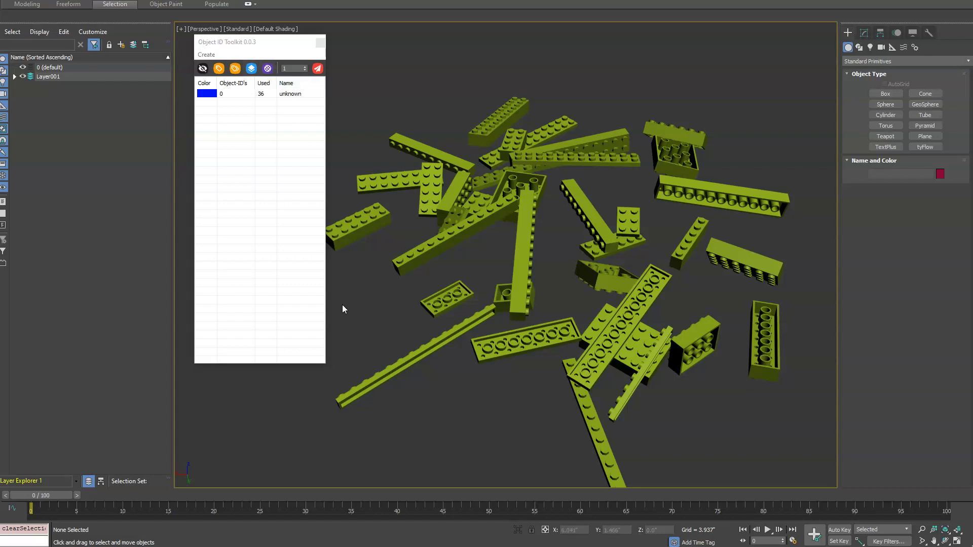
Step: Select all objects with ID 0, view them with edged faces shown, and clear the selection
{"action": "left_click", "coordinate": [296, 94]}
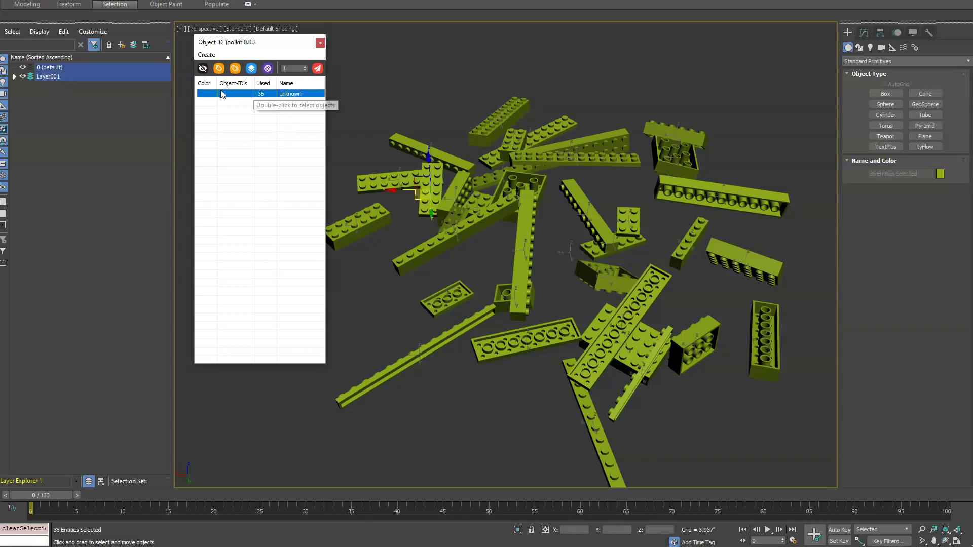
{"action": "key", "text": "F4"}
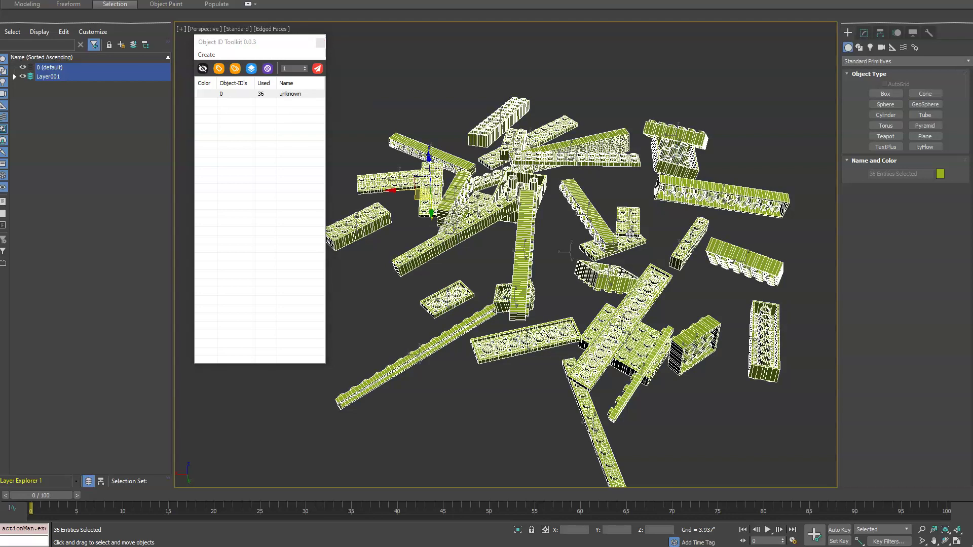
{"action": "key", "text": "F4"}
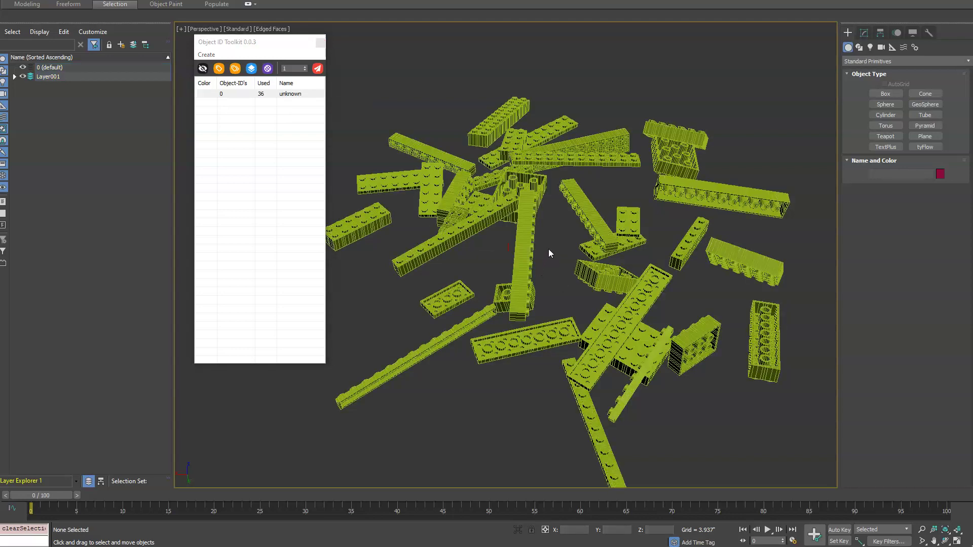
{"action": "left_click", "coordinate": [548, 249]}
{"action": "left_click", "coordinate": [247, 106]}
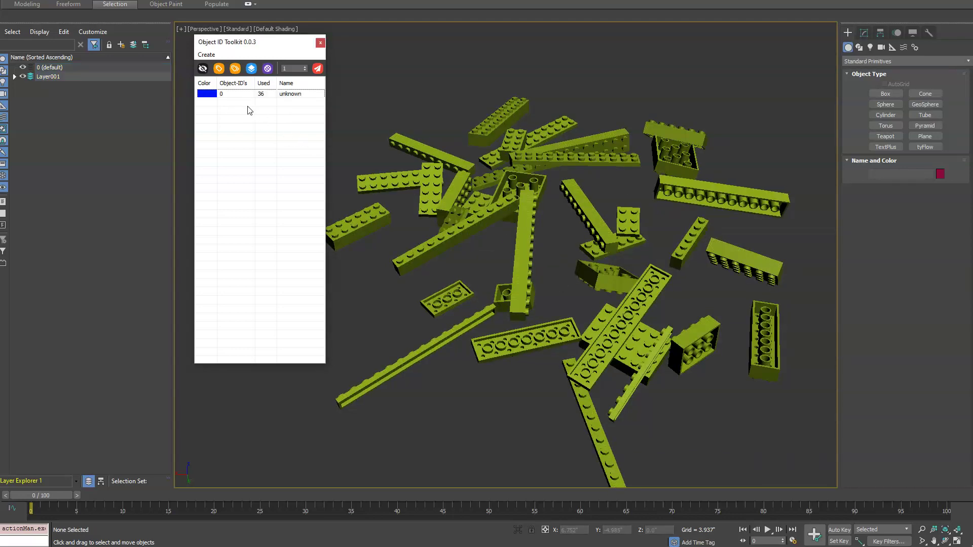
Step: Turn on the viewport display that colours and labels the bricks by object ID
{"action": "left_click", "coordinate": [203, 69]}
{"action": "left_click", "coordinate": [203, 70]}
{"action": "left_click", "coordinate": [203, 69]}
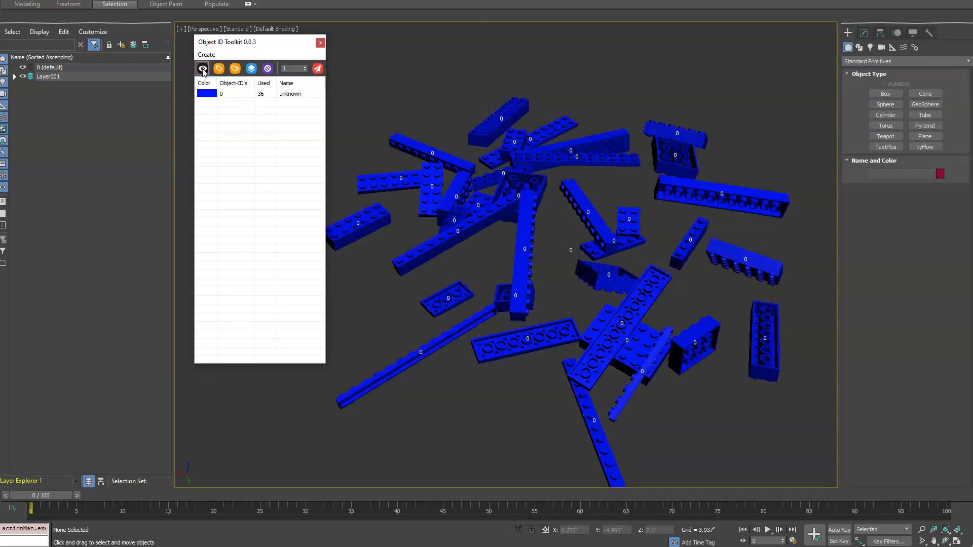
{"action": "left_click", "coordinate": [203, 69]}
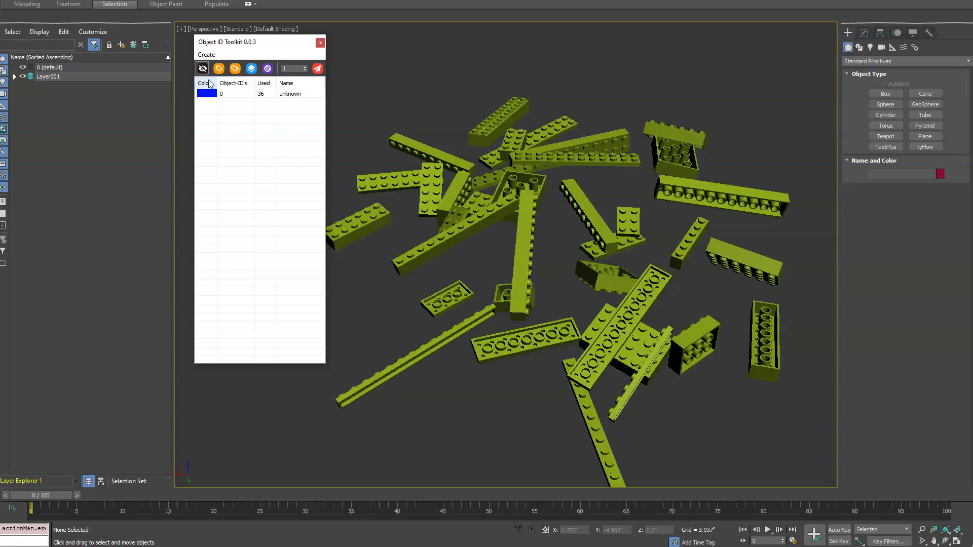
{"action": "left_click", "coordinate": [203, 69]}
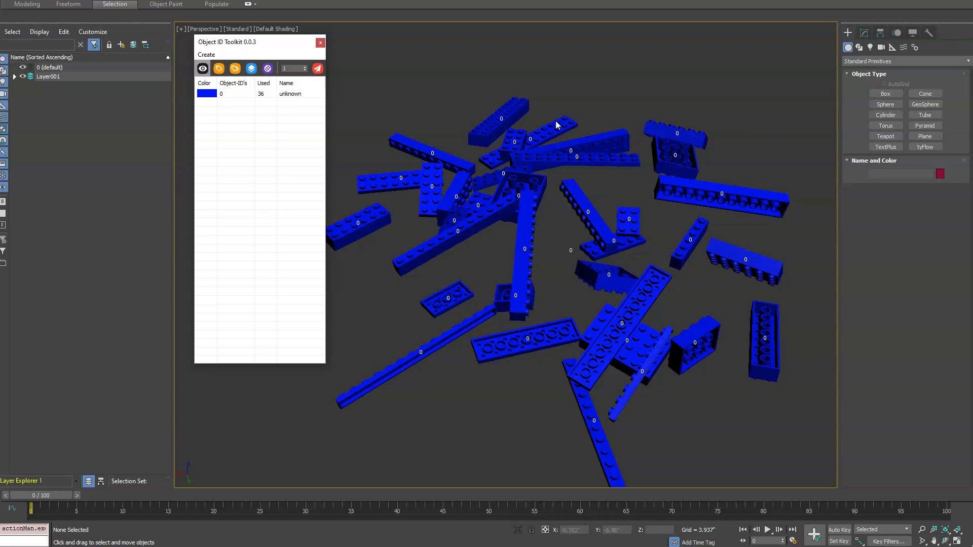
Step: Assign one shared new ID to the five upper bricks and a separate unique ID to each of five bricks on the left side
{"action": "left_click_drag", "start_coordinate": [704, 103], "coordinate": [548, 166]}
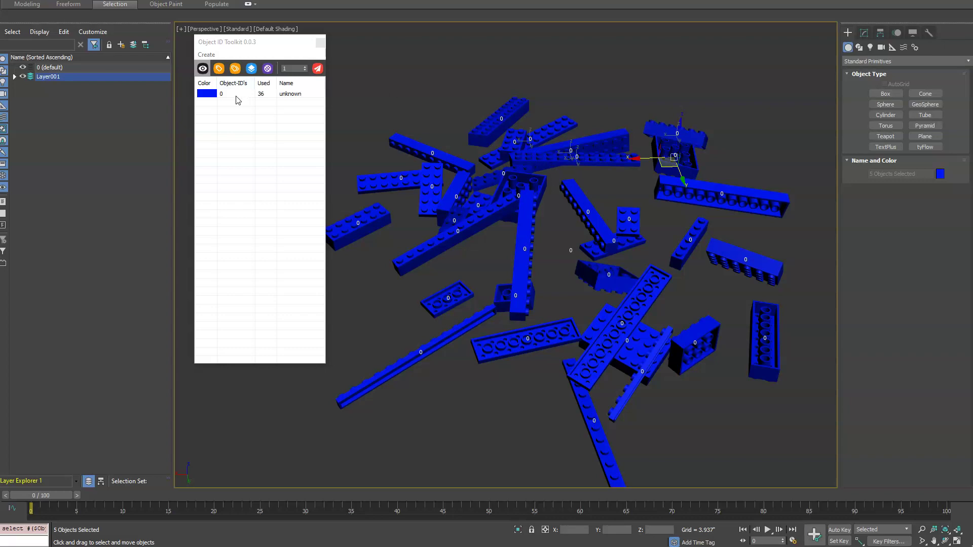
{"action": "left_click", "coordinate": [219, 69]}
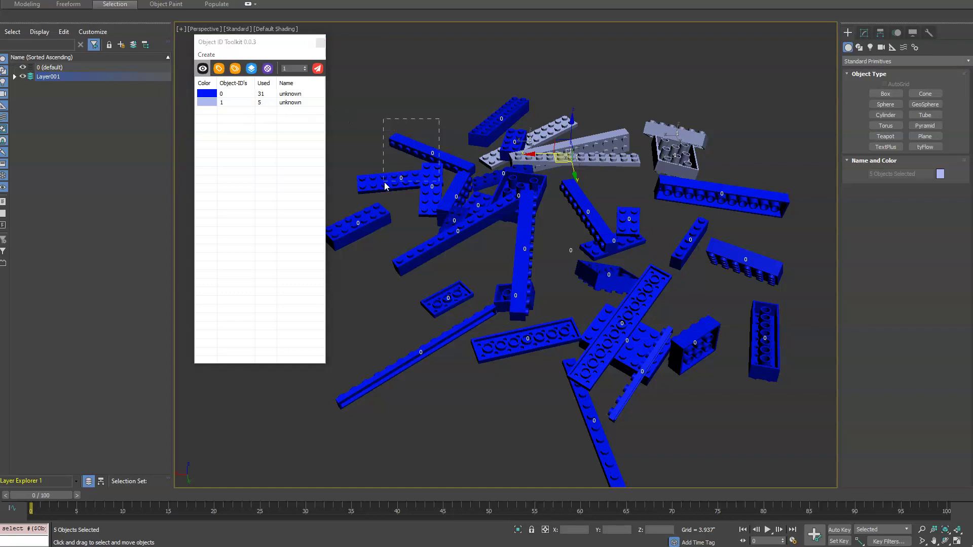
{"action": "left_click_drag", "start_coordinate": [364, 230], "coordinate": [363, 227]}
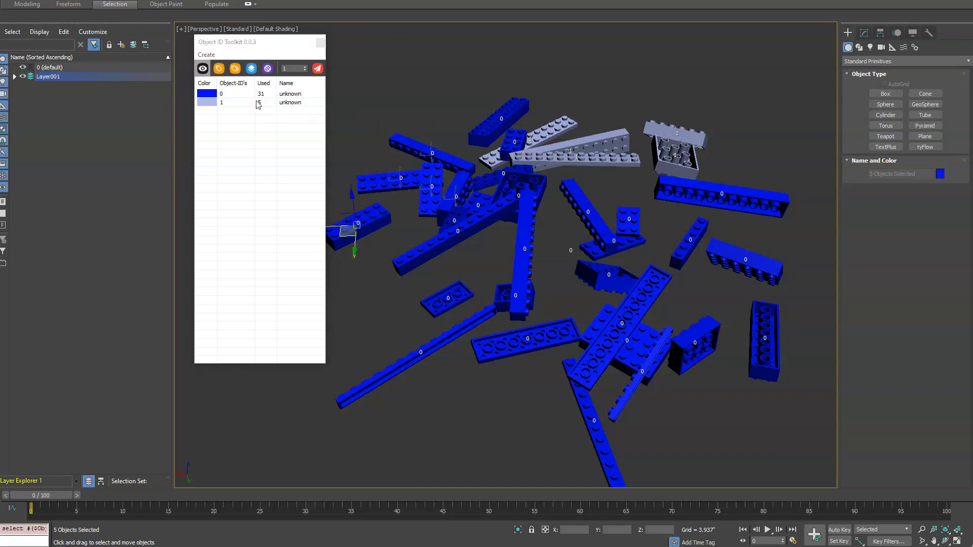
{"action": "left_click", "coordinate": [236, 69]}
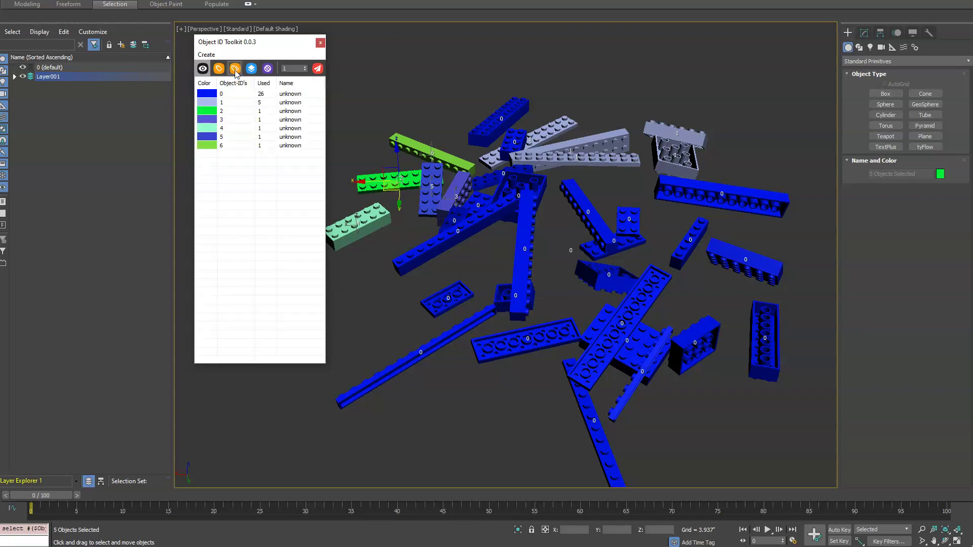
{"action": "left_click", "coordinate": [236, 73]}
{"action": "left_click", "coordinate": [373, 335]}
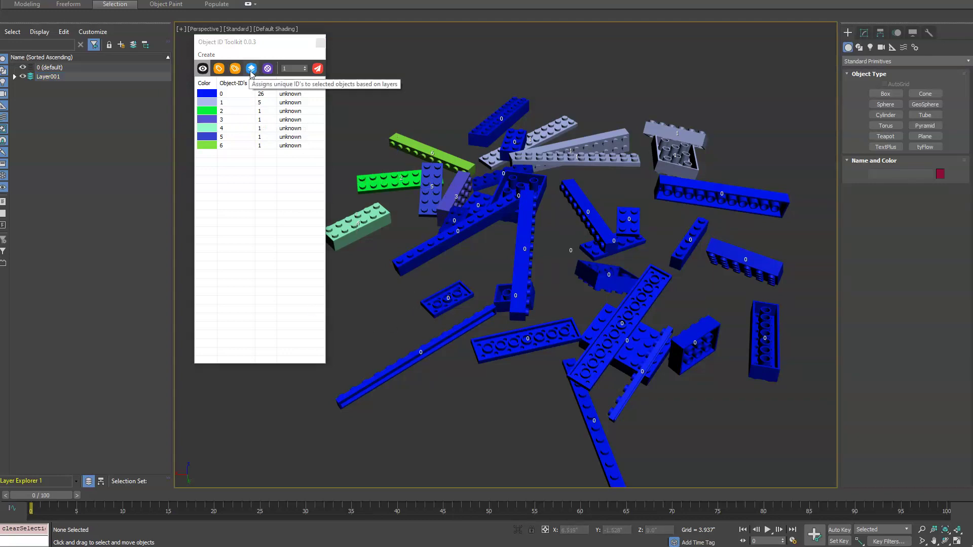
Step: Create one new layer containing the lower bricks and another containing the six bricks on the right side of the scene
{"action": "left_click_drag", "start_coordinate": [773, 427], "coordinate": [424, 310]}
{"action": "left_click", "coordinate": [121, 45]}
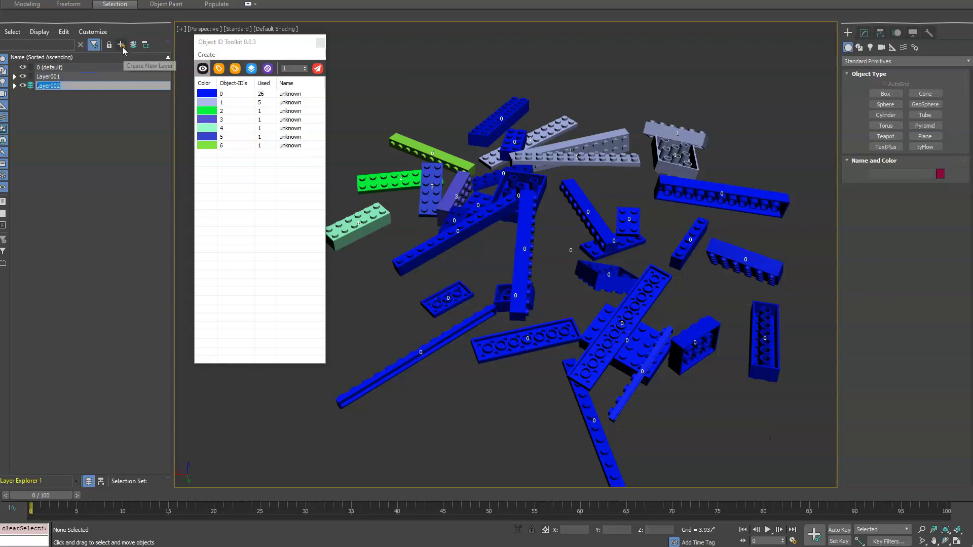
{"action": "left_click_drag", "start_coordinate": [808, 193], "coordinate": [598, 248]}
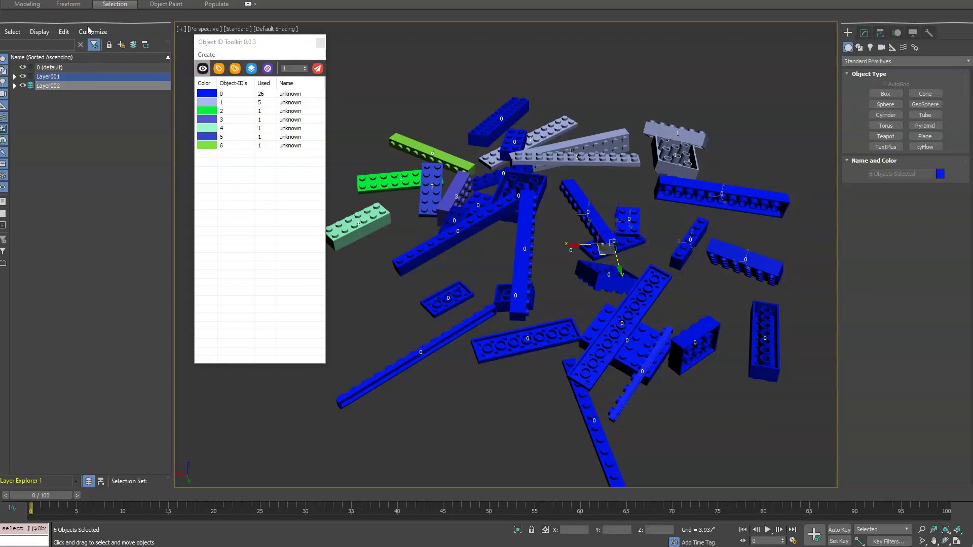
{"action": "left_click", "coordinate": [120, 45]}
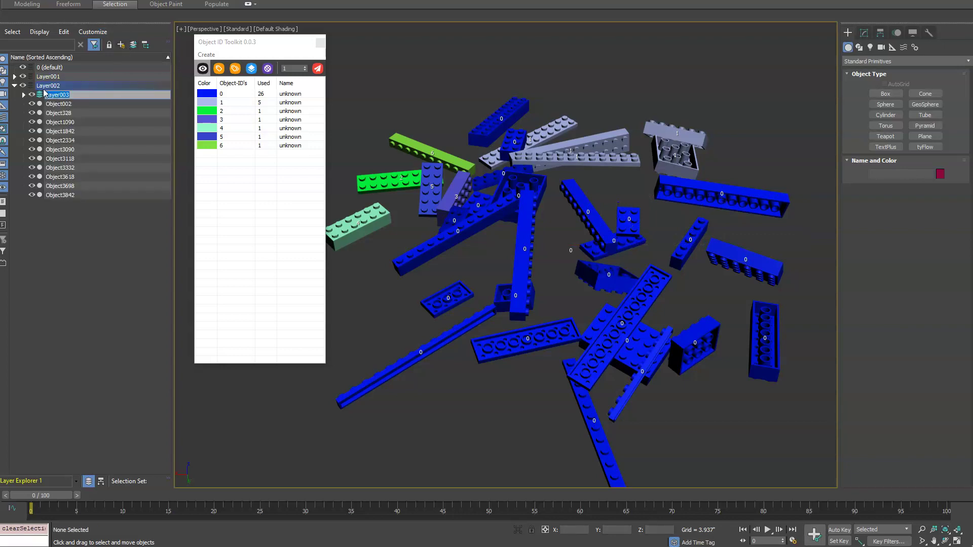
Step: Move Layer003 out of Layer002 to the top level of the layer hierarchy and collapse Layer002
{"action": "left_click", "coordinate": [24, 96]}
{"action": "left_click_drag", "start_coordinate": [38, 98], "coordinate": [54, 327]}
{"action": "left_click", "coordinate": [15, 86]}
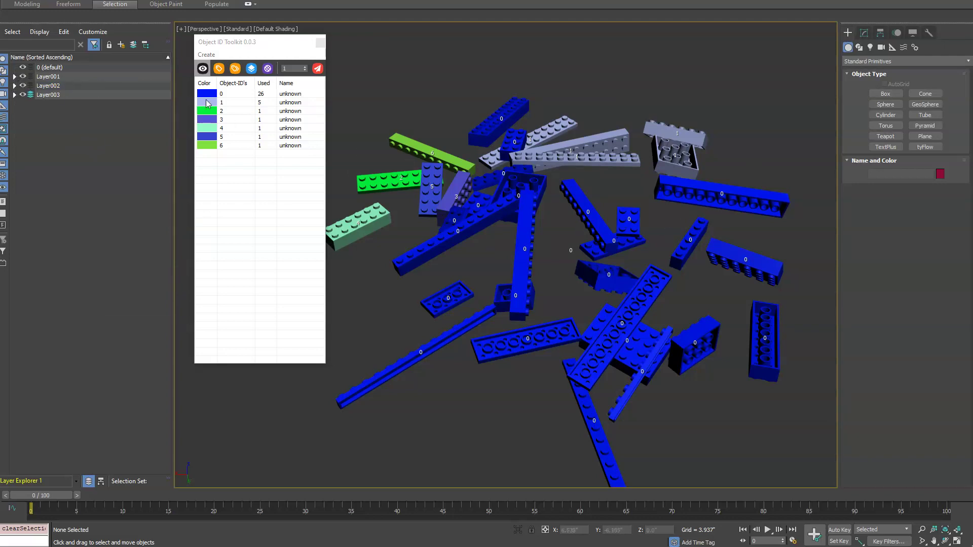
Step: Assign layer-based object IDs to the lower and right-side bricks, repeat this for all the bricks, and clear the selection
{"action": "left_click_drag", "start_coordinate": [702, 346], "coordinate": [512, 196]}
{"action": "left_click", "coordinate": [252, 71]}
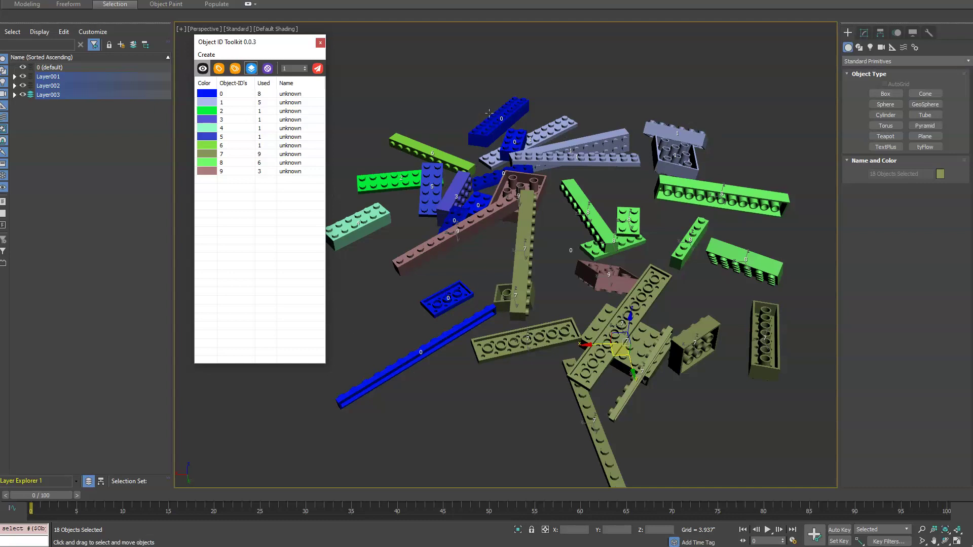
{"action": "left_click_drag", "start_coordinate": [643, 77], "coordinate": [722, 141]}
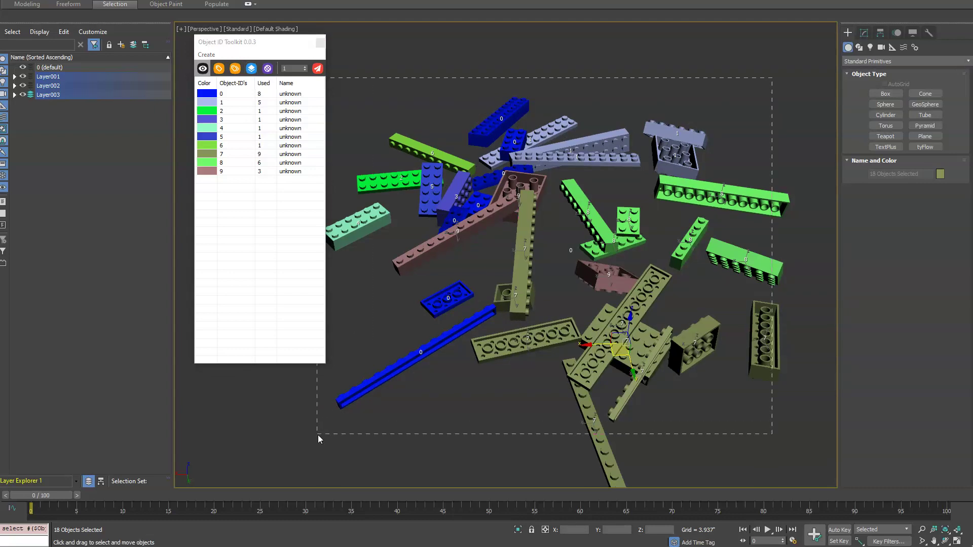
{"action": "left_click_drag", "start_coordinate": [317, 435], "coordinate": [318, 435]}
{"action": "left_click", "coordinate": [252, 69]}
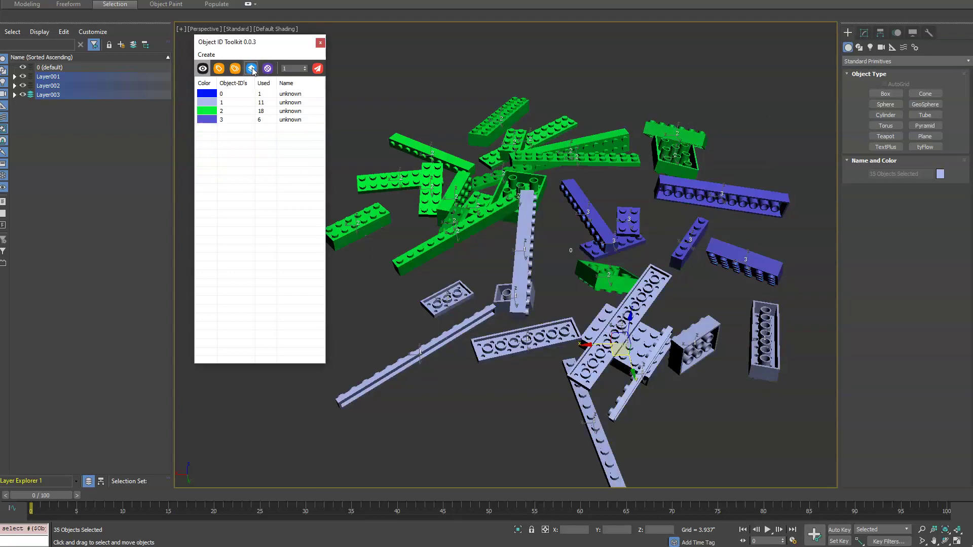
{"action": "left_click", "coordinate": [758, 121]}
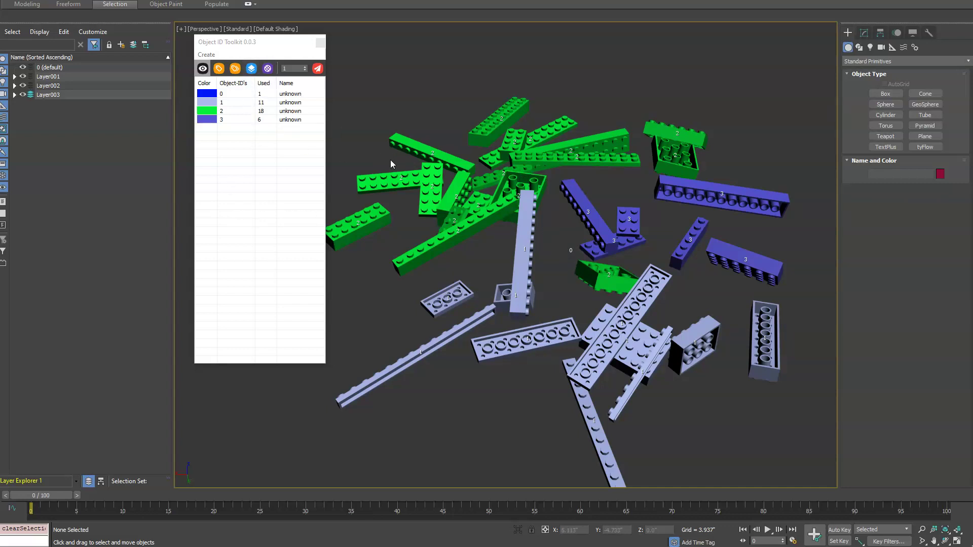
Step: Assign object ID 15 to the group of green bricks along the upper part of the scene
{"action": "left_click_drag", "start_coordinate": [475, 87], "coordinate": [700, 163]}
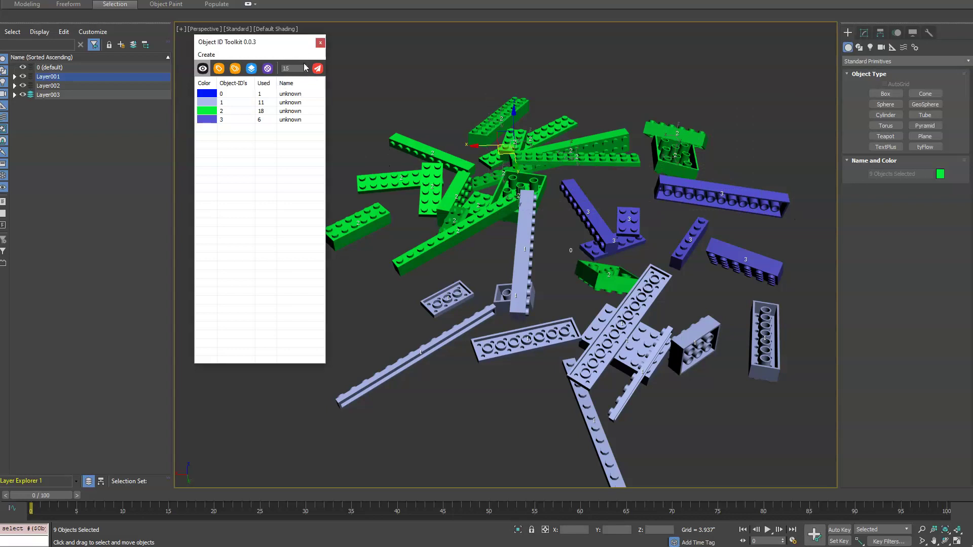
{"action": "left_click", "coordinate": [317, 68]}
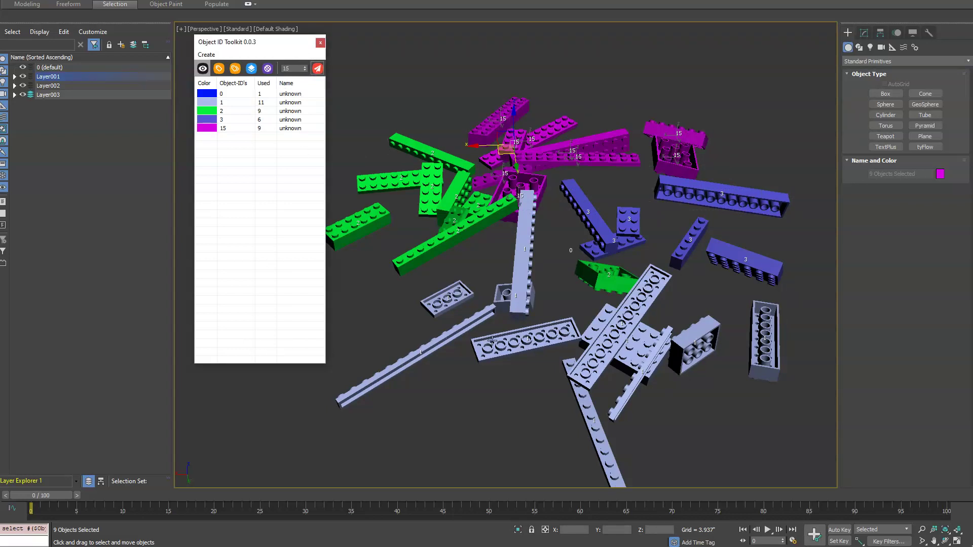
Step: Pick up object ID 3 from the long purple brick and assign it to the upper magenta bricks and three green bricks at upper left
{"action": "left_click", "coordinate": [733, 194]}
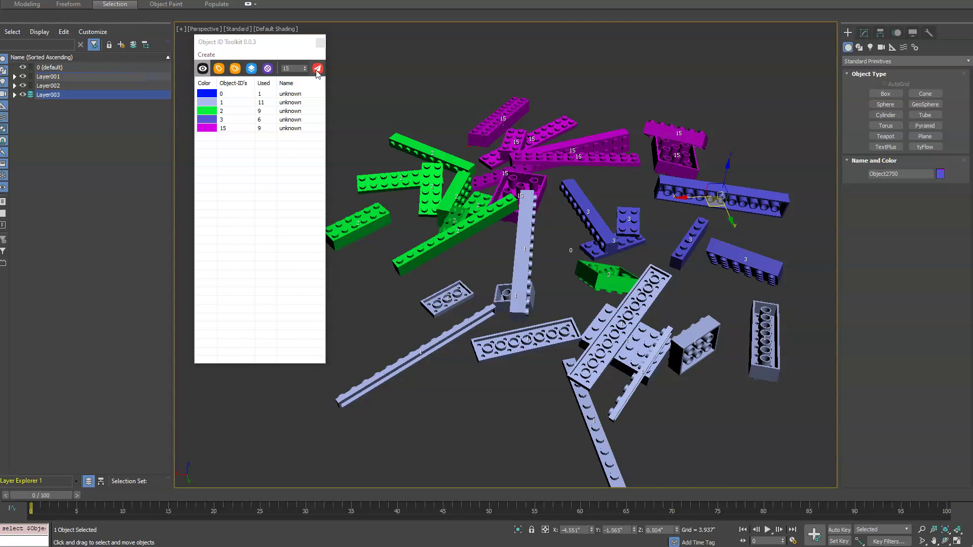
{"action": "right_click", "coordinate": [317, 69]}
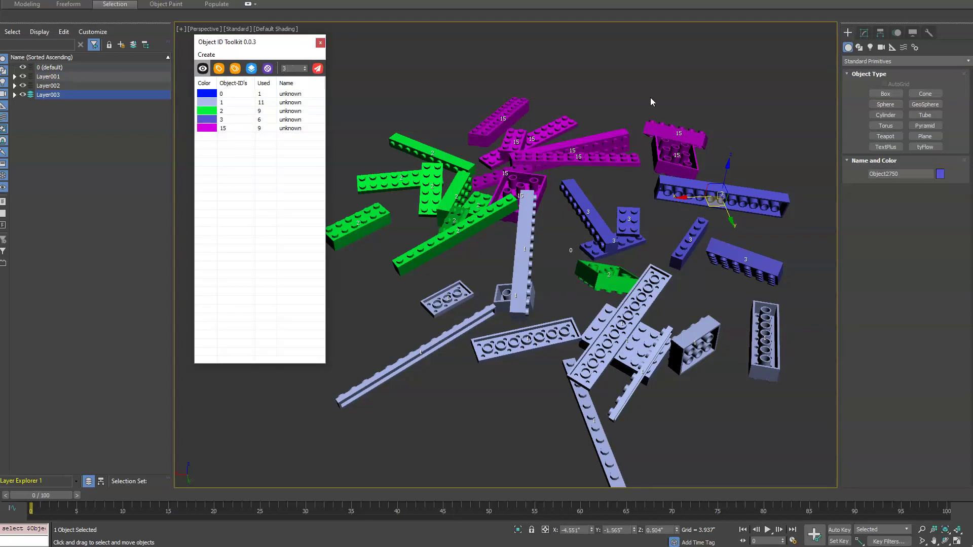
{"action": "left_click_drag", "start_coordinate": [651, 101], "coordinate": [530, 165]}
{"action": "left_click", "coordinate": [317, 69]}
{"action": "left_click_drag", "start_coordinate": [375, 124], "coordinate": [441, 184]}
{"action": "left_click", "coordinate": [318, 68]}
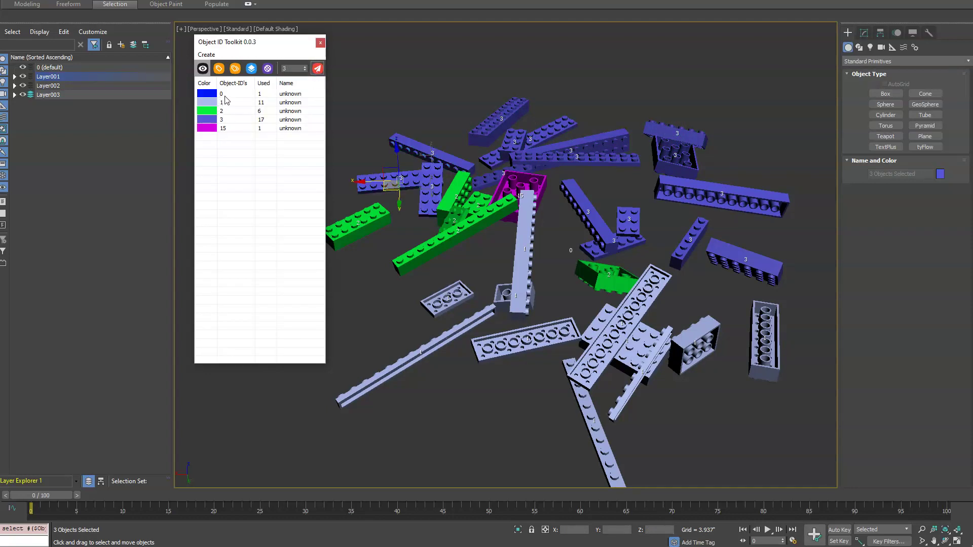
Step: Change the display colour of object ID 0 to pure red and refresh the ID colour display
{"action": "right_click", "coordinate": [223, 95]}
{"action": "left_click", "coordinate": [275, 136]}
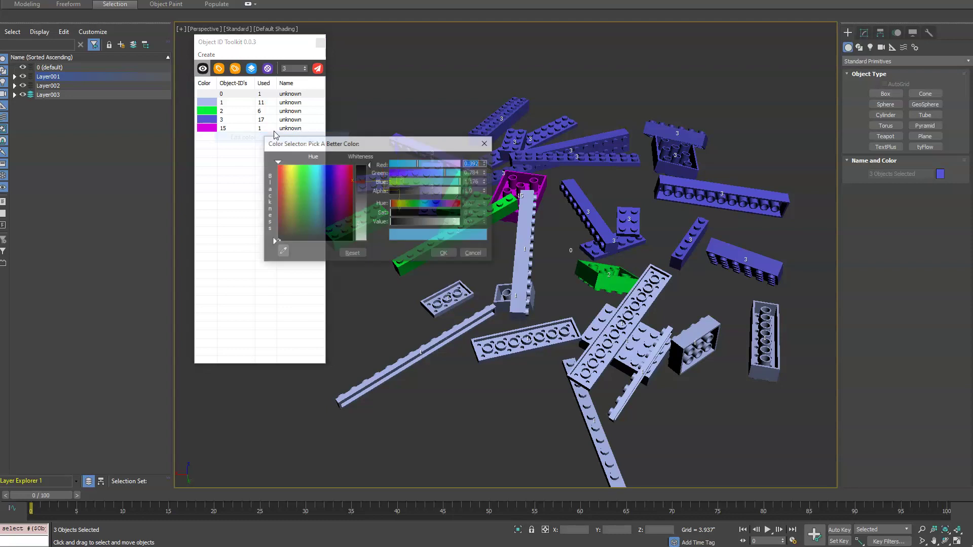
{"action": "left_click", "coordinate": [277, 165]}
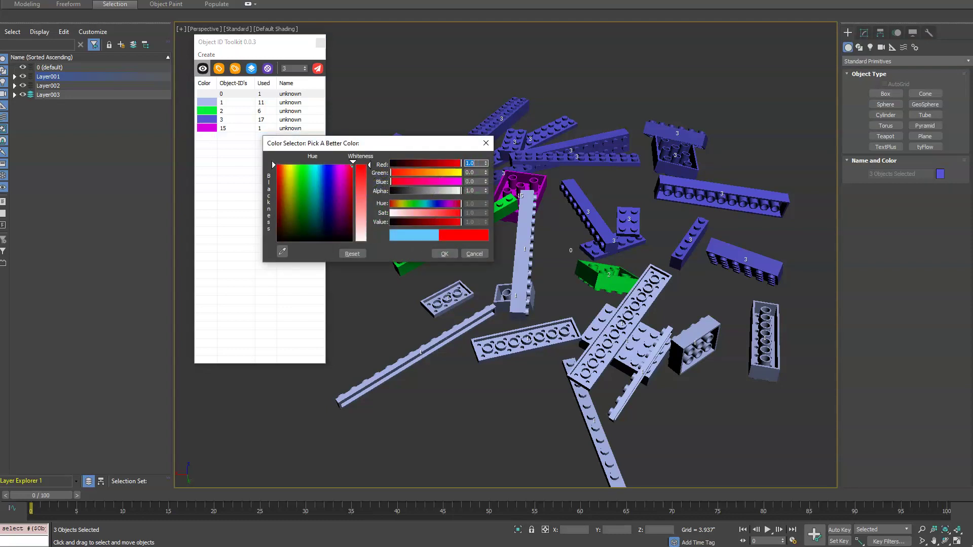
{"action": "left_click", "coordinate": [443, 253]}
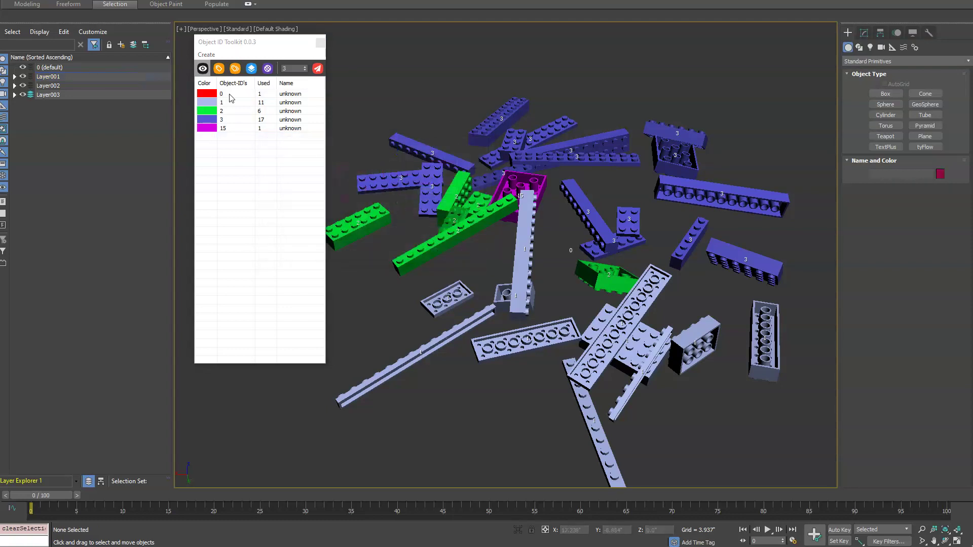
{"action": "left_click", "coordinate": [203, 68]}
{"action": "left_click", "coordinate": [202, 68]}
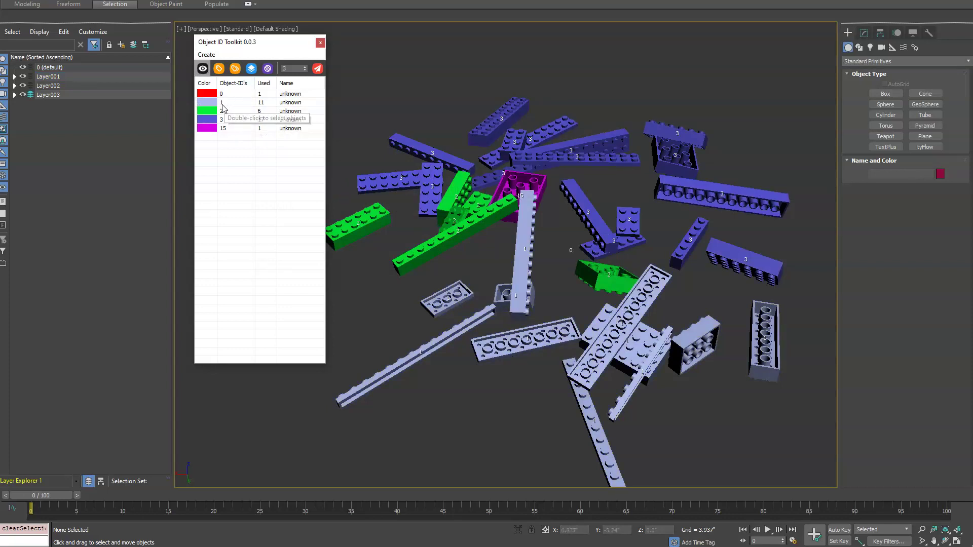
Step: Change the display colour of object ID 1 to red
{"action": "right_click", "coordinate": [209, 105]}
{"action": "left_click", "coordinate": [239, 145]}
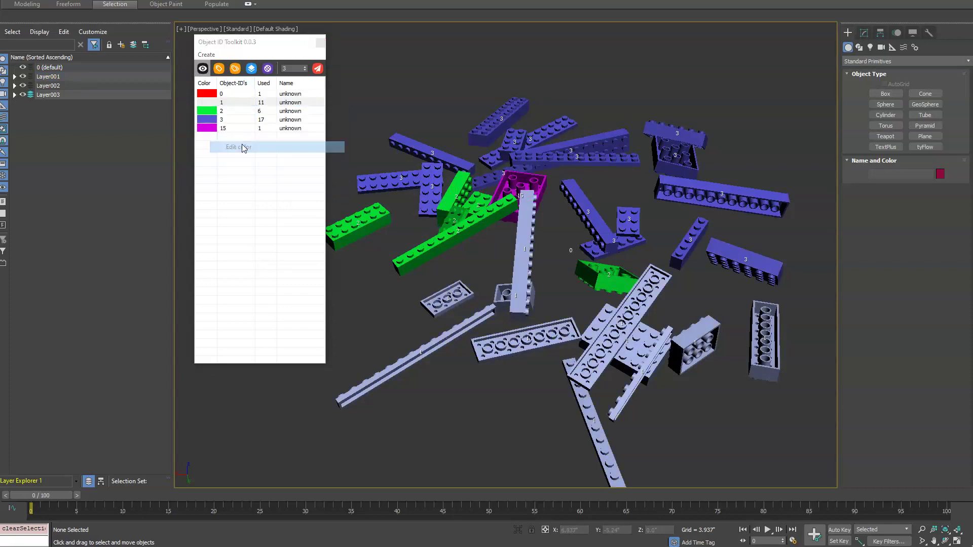
{"action": "left_click", "coordinate": [424, 265]}
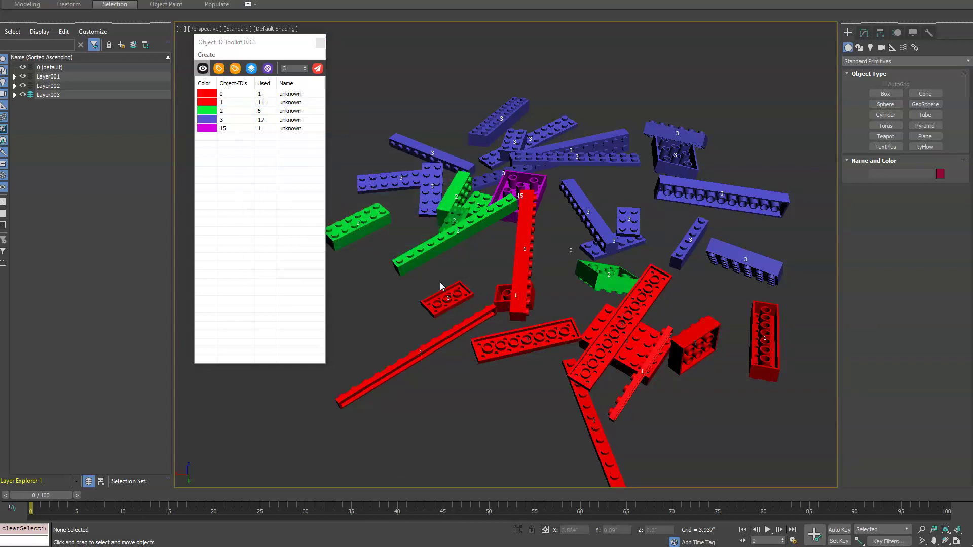
Step: Rename the object ID 1 entry to "Large"
{"action": "right_click", "coordinate": [288, 104]}
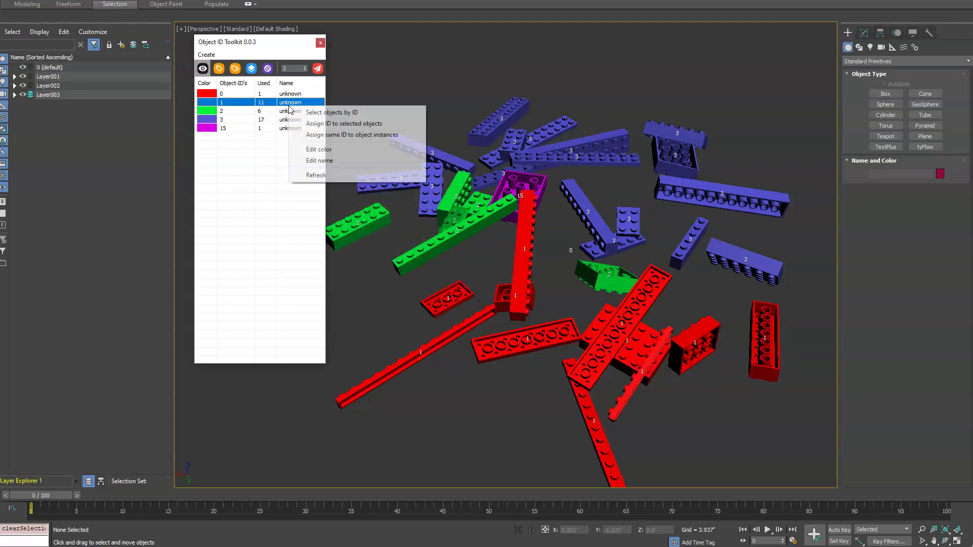
{"action": "left_click", "coordinate": [329, 163]}
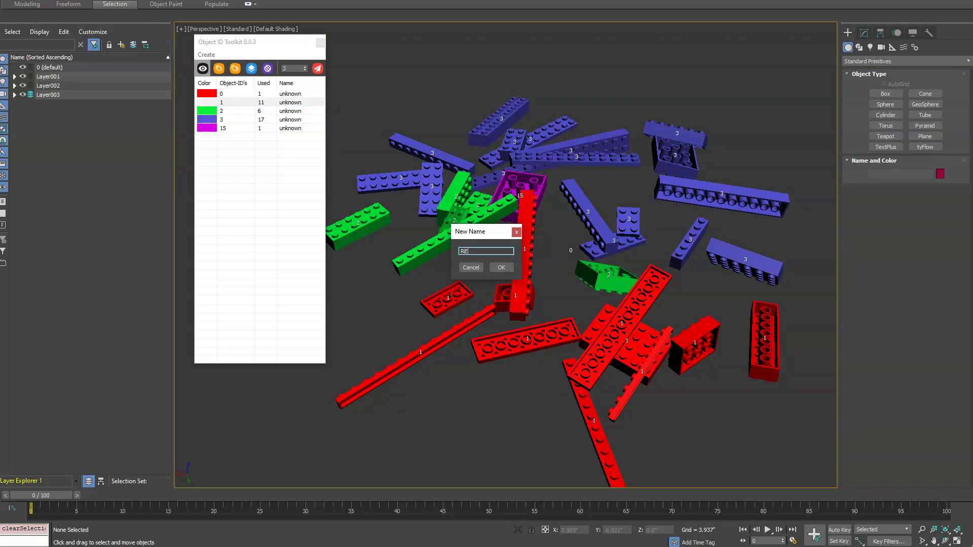
{"action": "key", "text": "Return"}
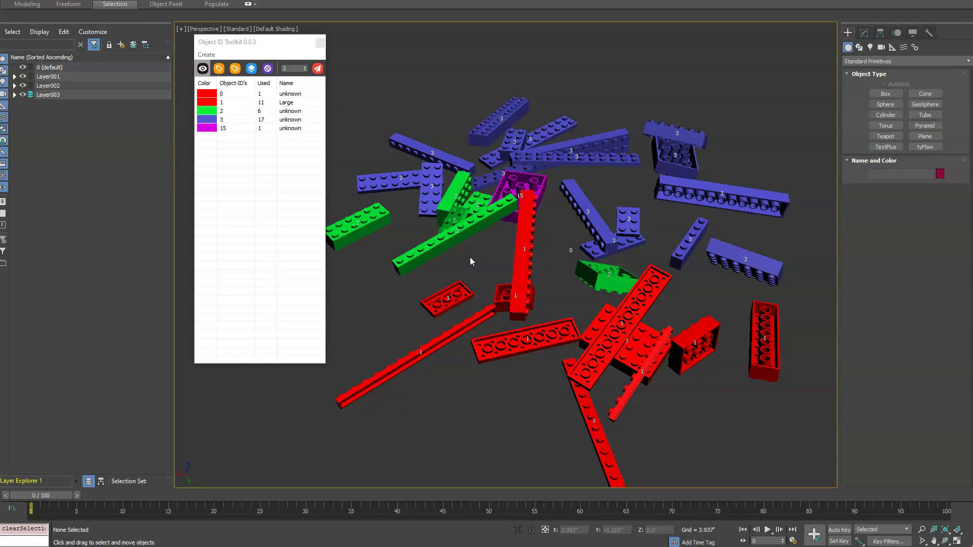
Step: Select the magenta brick by its object ID 15 and assign object ID 2 to it
{"action": "right_click", "coordinate": [288, 112]}
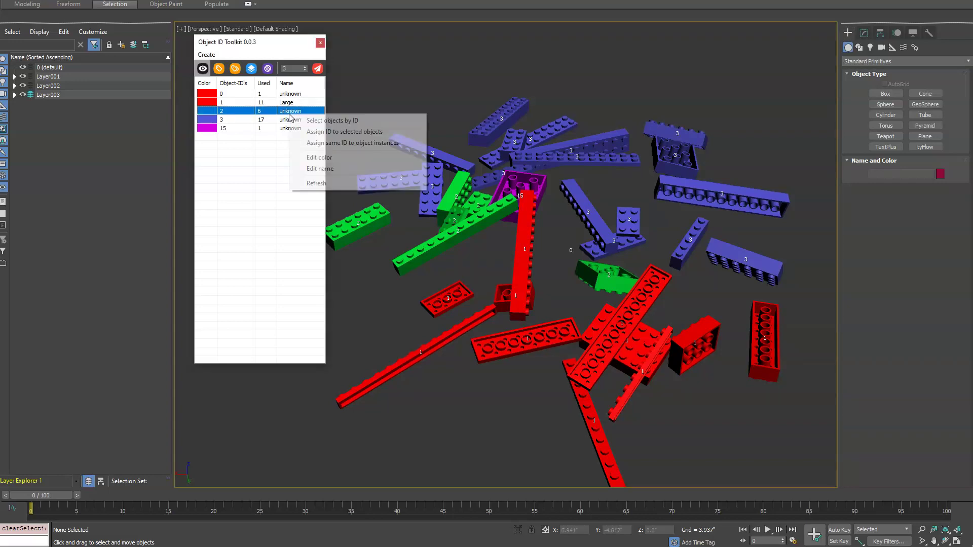
{"action": "left_click", "coordinate": [234, 131]}
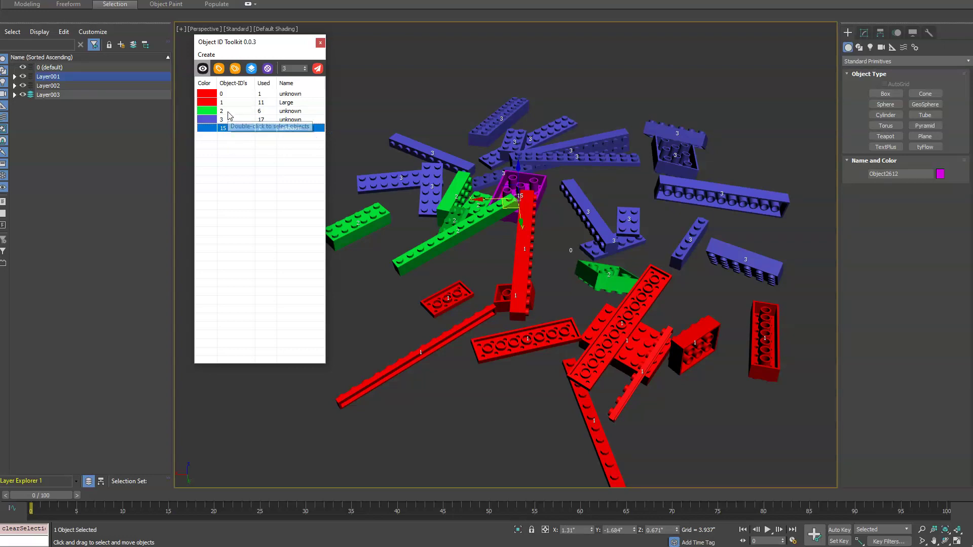
{"action": "right_click", "coordinate": [229, 112]}
{"action": "left_click", "coordinate": [268, 130]}
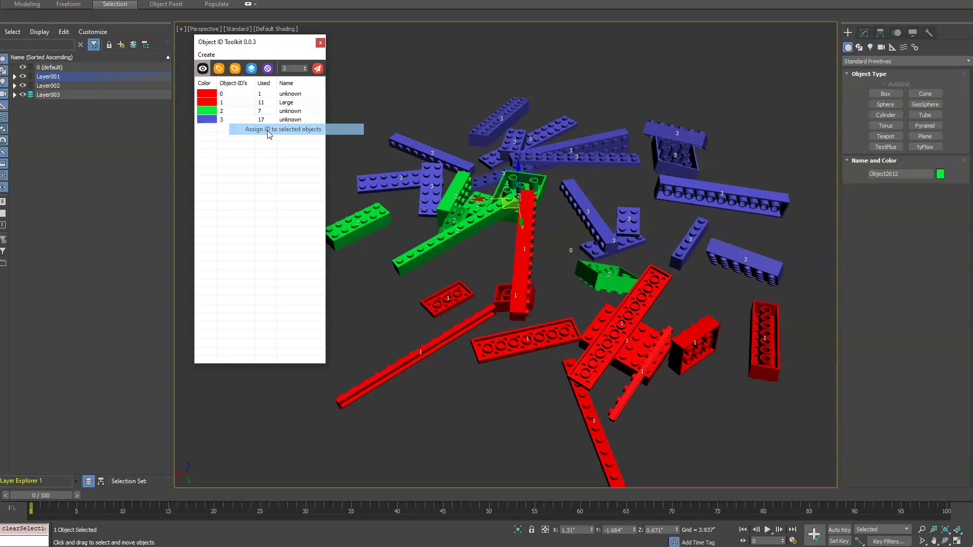
Step: Show edged faces in the viewport, select all objects with ID 3 and assign them object ID 0
{"action": "key", "text": "F4"}
{"action": "scroll", "coordinate": [519, 203], "scroll_direction": "up", "scroll_amount": 3}
{"action": "scroll", "coordinate": [519, 204], "scroll_direction": "down", "scroll_amount": 2}
{"action": "middle_click_drag", "start_coordinate": [520, 203], "coordinate": [504, 199]}
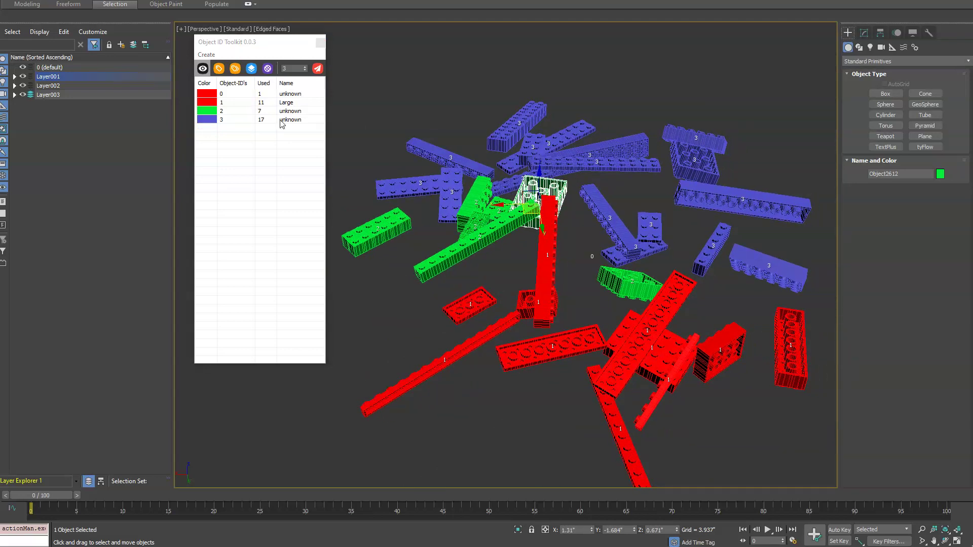
{"action": "double_click", "coordinate": [236, 120]}
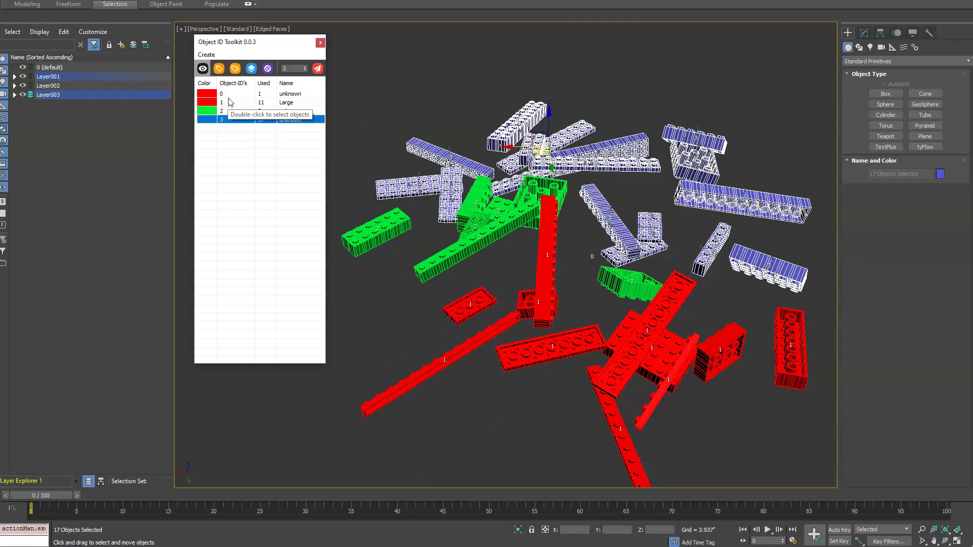
{"action": "right_click", "coordinate": [229, 94]}
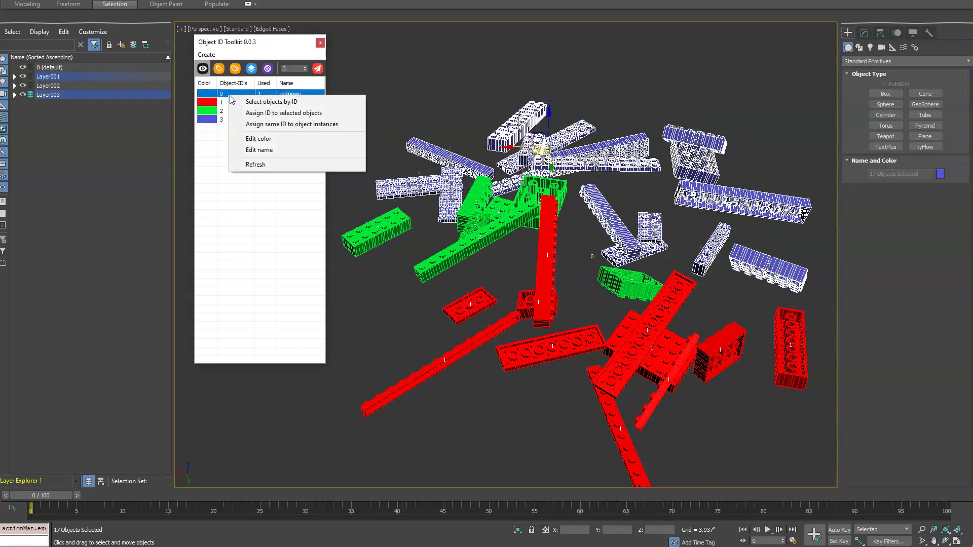
{"action": "left_click", "coordinate": [273, 114]}
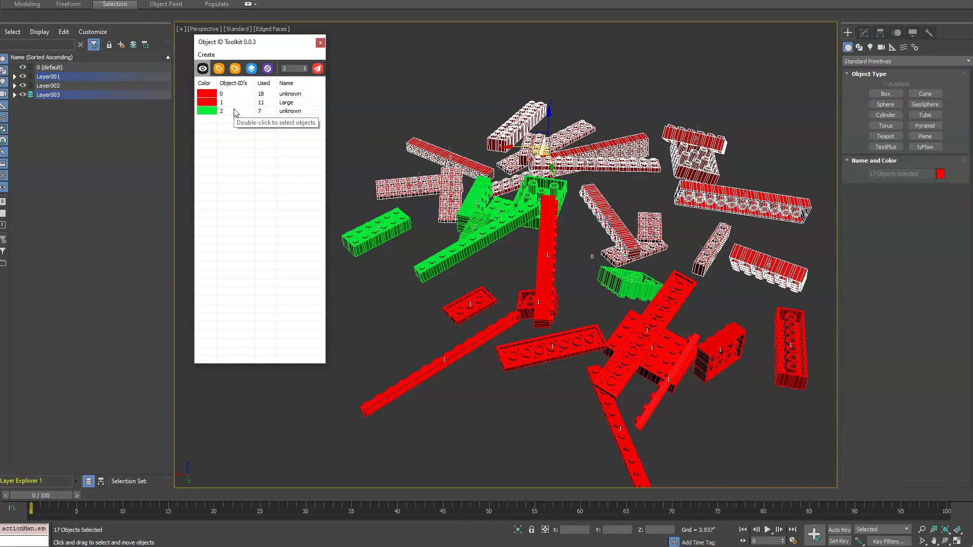
Step: Deselect the bricks and change the display colour of object ID 0 to blue (red 0.024, green 0.0, blue 0.976)
{"action": "left_click", "coordinate": [484, 98]}
{"action": "right_click", "coordinate": [223, 95]}
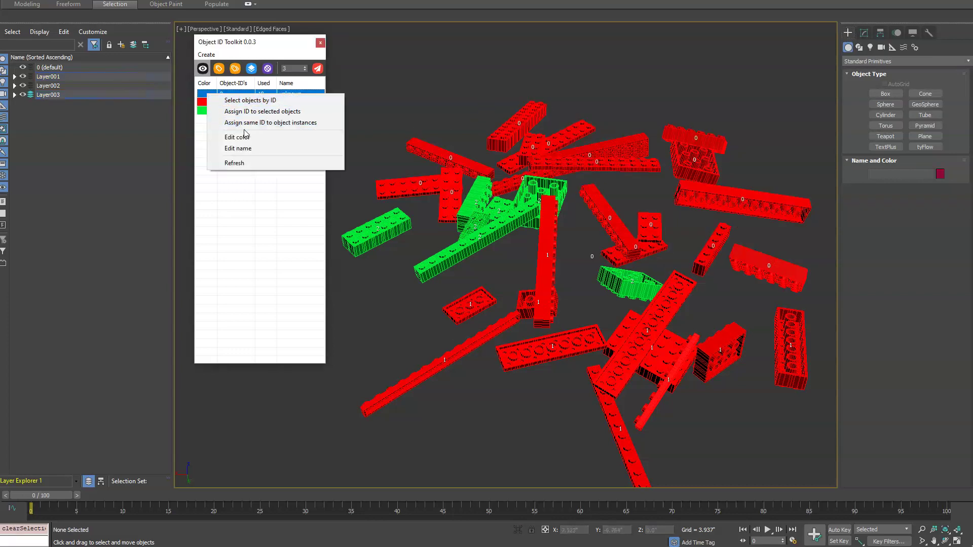
{"action": "left_click", "coordinate": [247, 137]}
{"action": "left_click", "coordinate": [318, 175]}
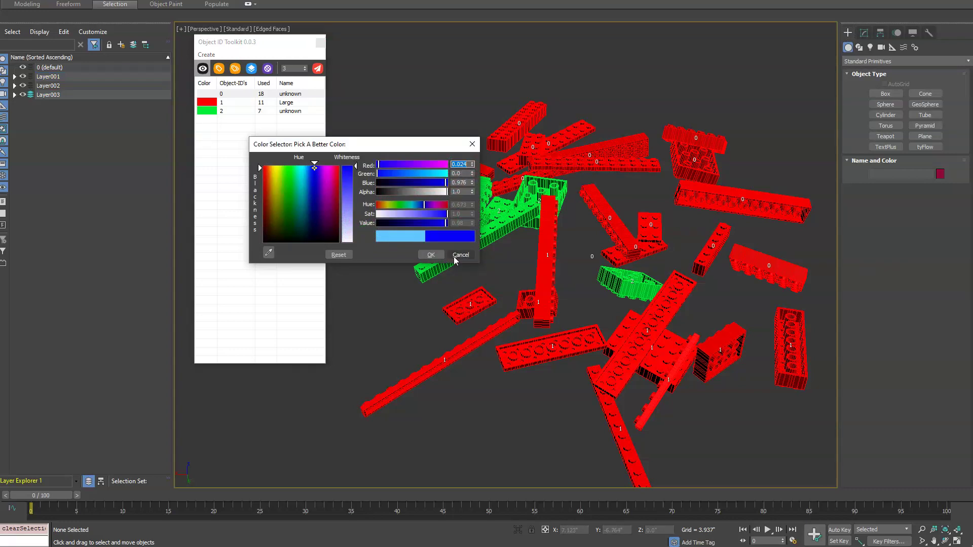
{"action": "left_click", "coordinate": [430, 254]}
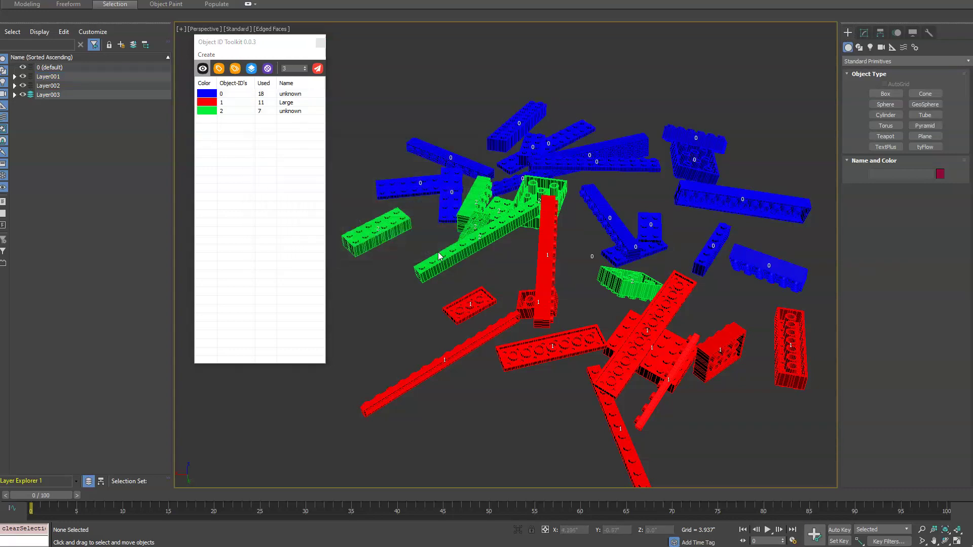
Step: Rename the object ID 0 entry to "Monster"
{"action": "right_click", "coordinate": [293, 97]}
{"action": "left_click", "coordinate": [321, 152]}
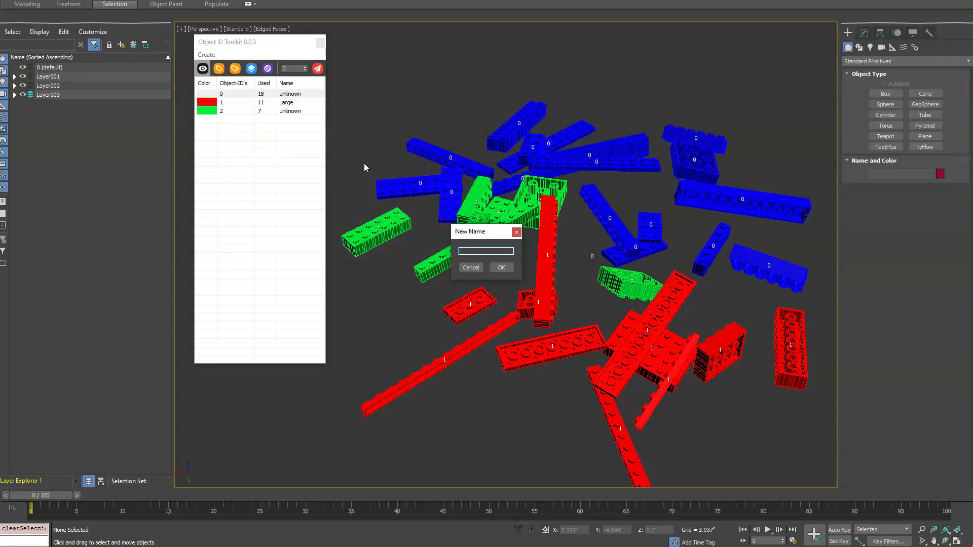
{"action": "type", "text": "Mionst"}
{"action": "type", "text": "r"}
{"action": "key", "text": "Return"}
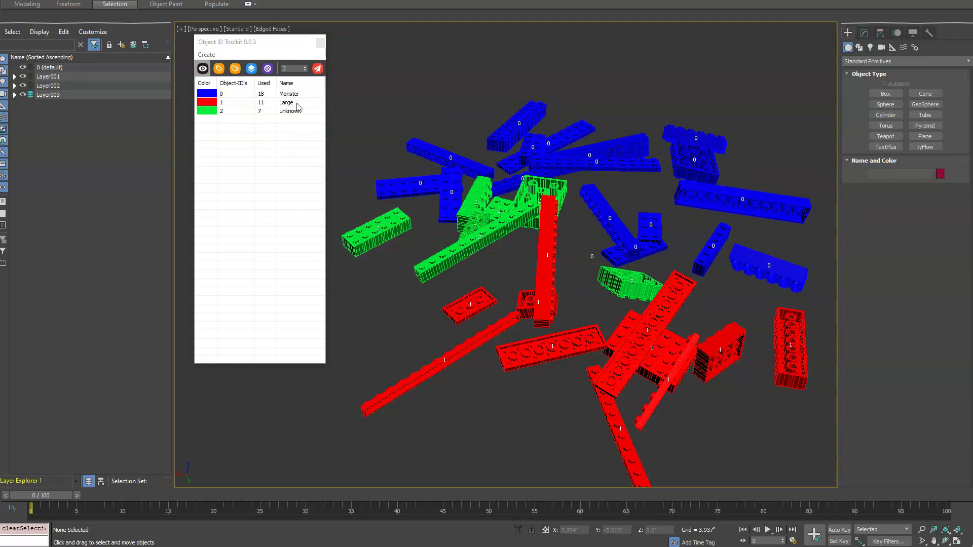
Step: Rename the object ID 2 entry to "Bunnies"
{"action": "right_click", "coordinate": [287, 111]}
{"action": "left_click", "coordinate": [341, 171]}
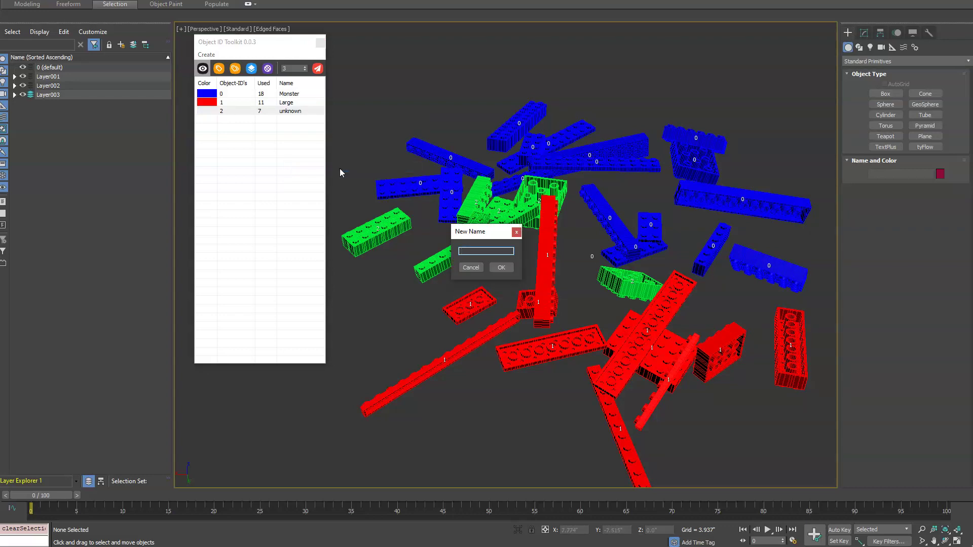
{"action": "type", "text": "Gre"}
{"action": "key", "text": "Return"}
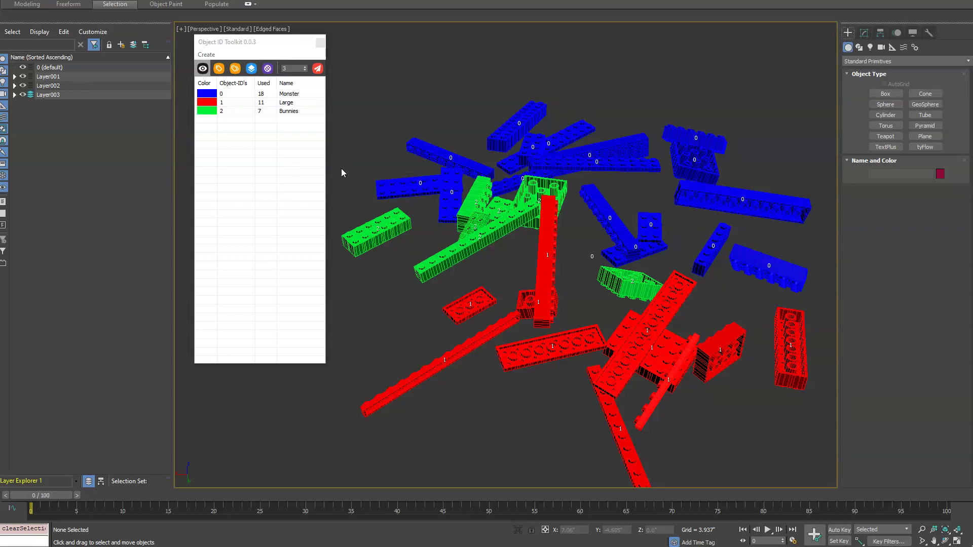
Step: Create V-Ray MultiMatte elements and Corona matte elements from the object IDs, both using RGB channels
{"action": "left_click", "coordinate": [206, 55]}
{"action": "mouse_move", "coordinate": [226, 66]}
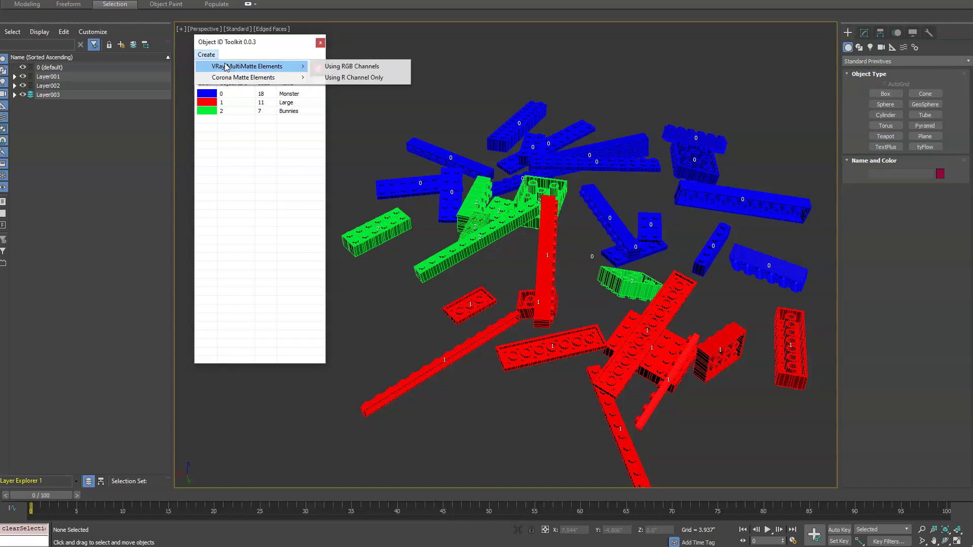
{"action": "left_click", "coordinate": [346, 66]}
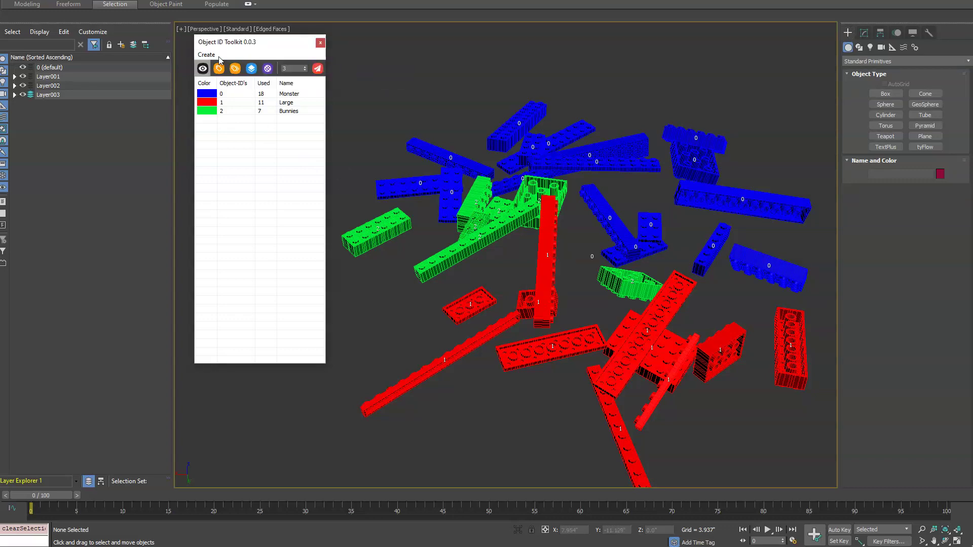
{"action": "left_click", "coordinate": [206, 55]}
{"action": "mouse_move", "coordinate": [233, 77]}
{"action": "left_click", "coordinate": [347, 79]}
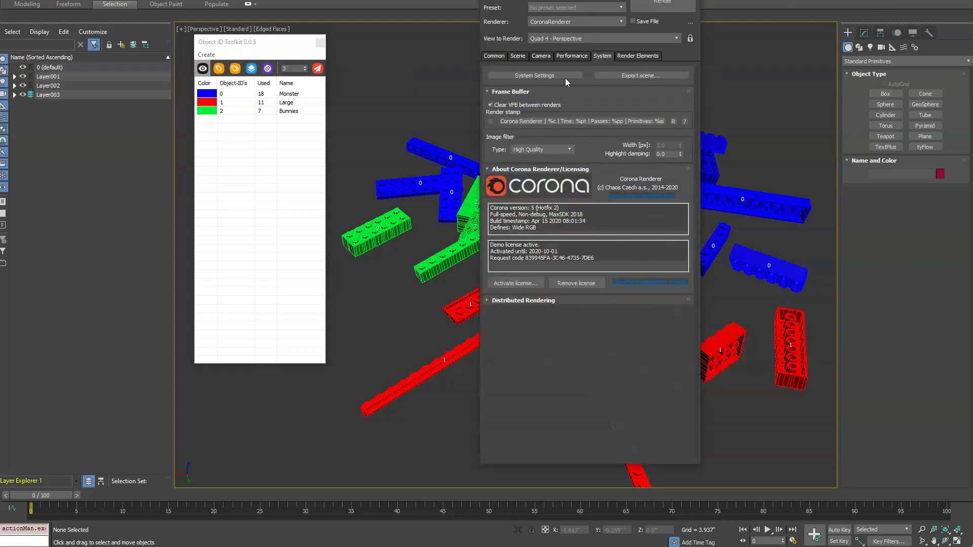
Step: Inspect the MultiMatte and Corona mask entries in the render elements list, widening the name column to read their full names
{"action": "left_click", "coordinate": [637, 55]}
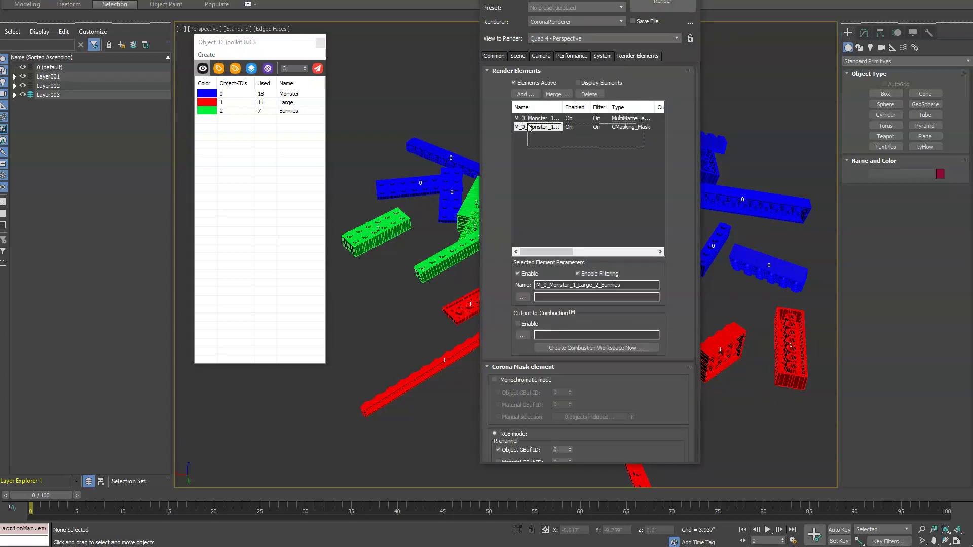
{"action": "left_click", "coordinate": [542, 118]}
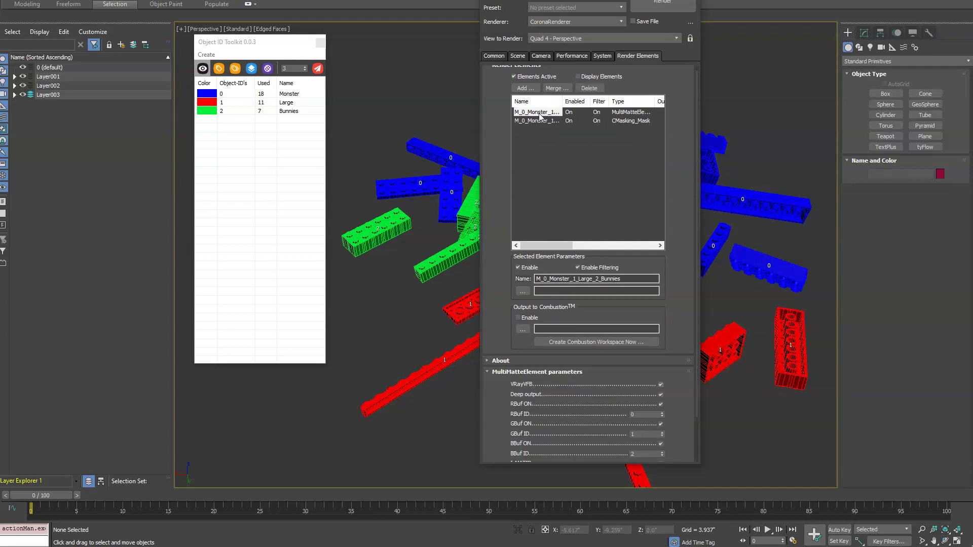
{"action": "left_click_drag", "start_coordinate": [562, 100], "coordinate": [630, 101]}
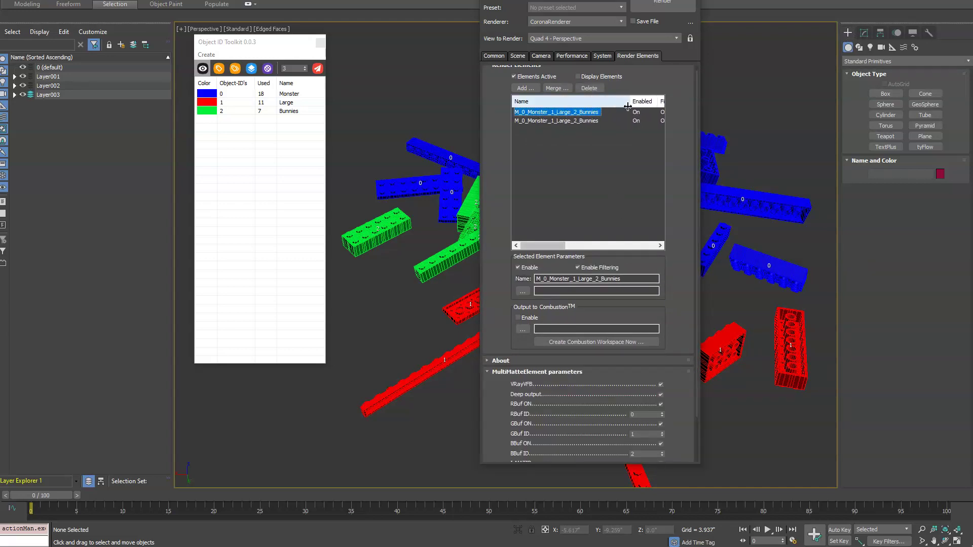
{"action": "left_click", "coordinate": [527, 119]}
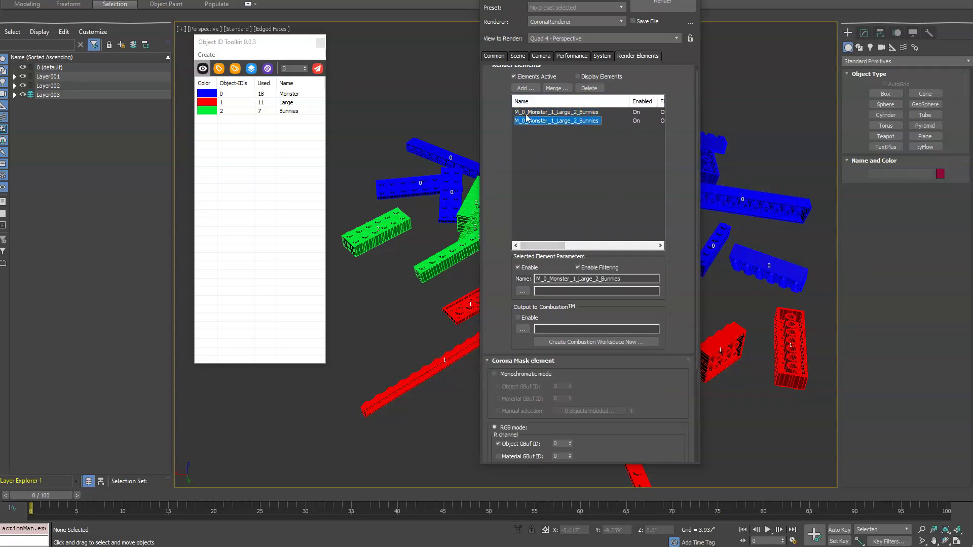